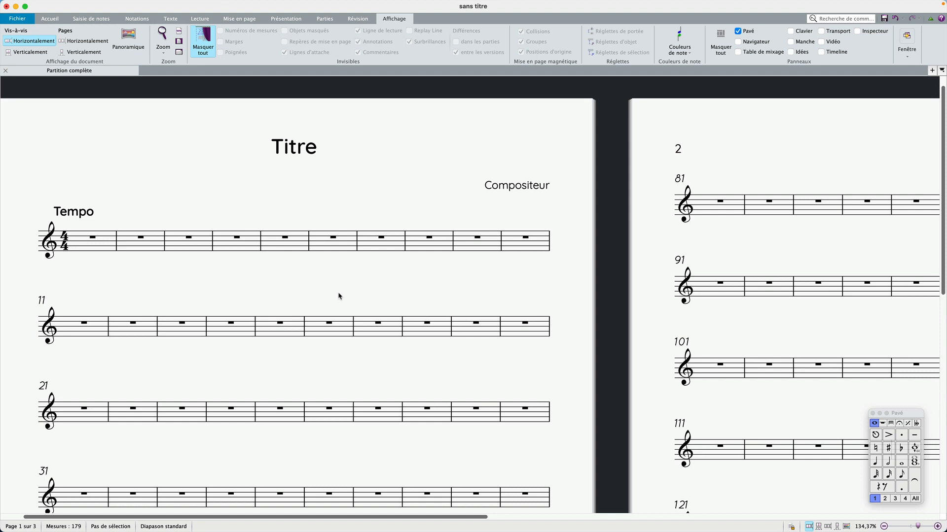
Step: Look at the grace-note types on the keypad's more-notes layout and return to the common-notes layout
scroll(339, 296, left, 2)
scroll(338, 296, up, 1)
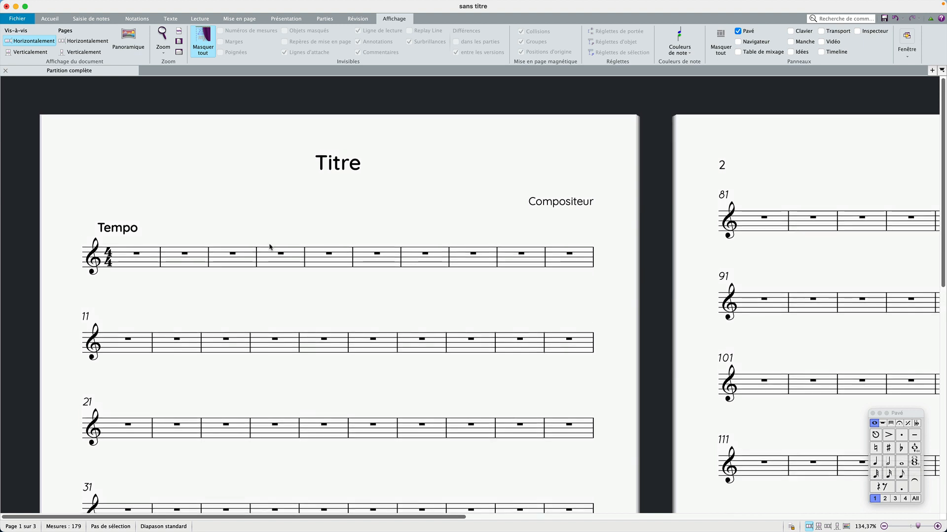
click(241, 232)
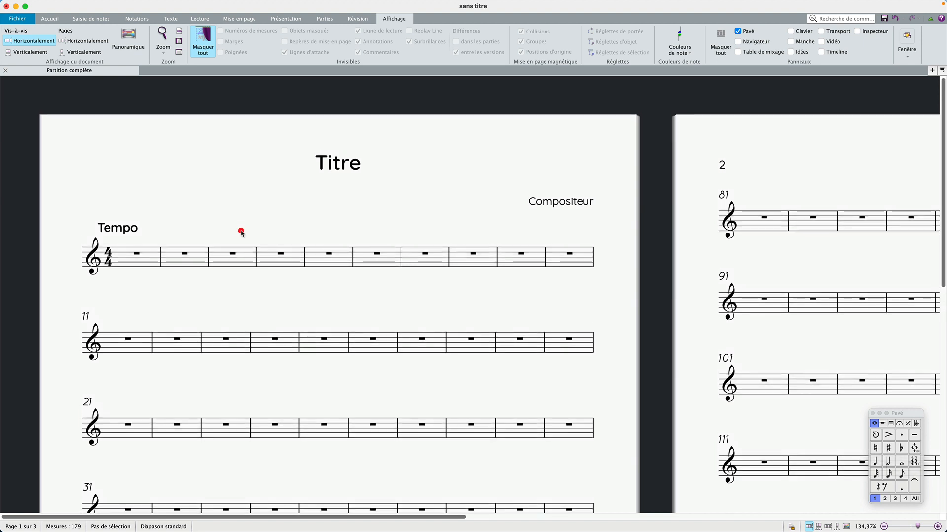
click(882, 424)
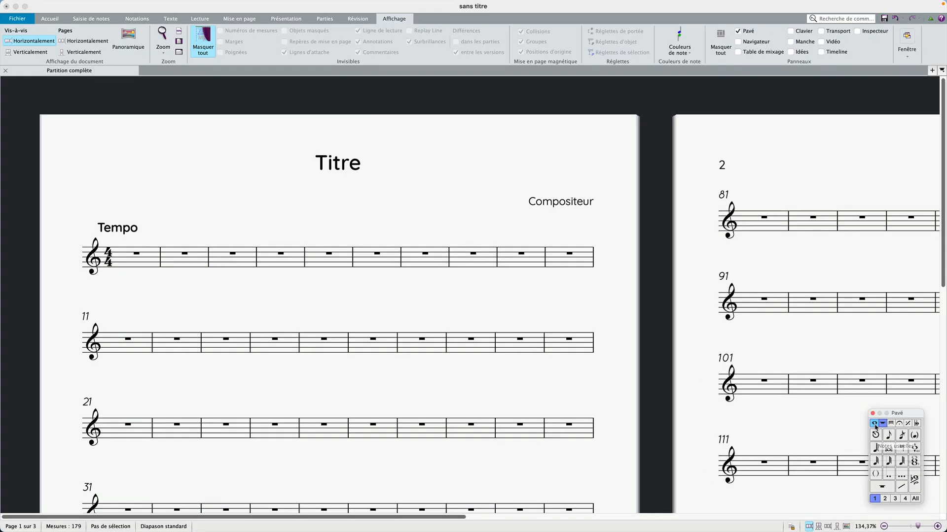
click(802, 315)
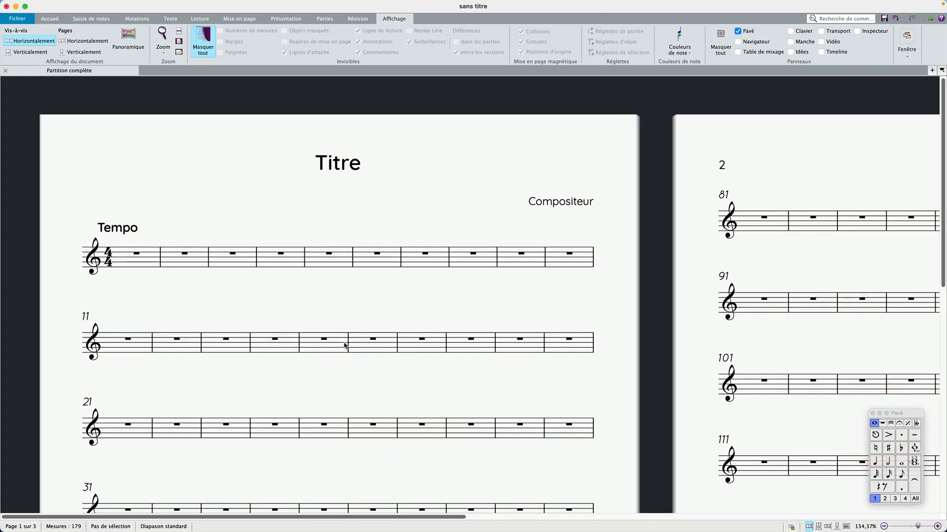
click(301, 302)
Step: Open the keyboard shortcut preferences and show the functions of the Pavé (plus de notes) category
click(18, 19)
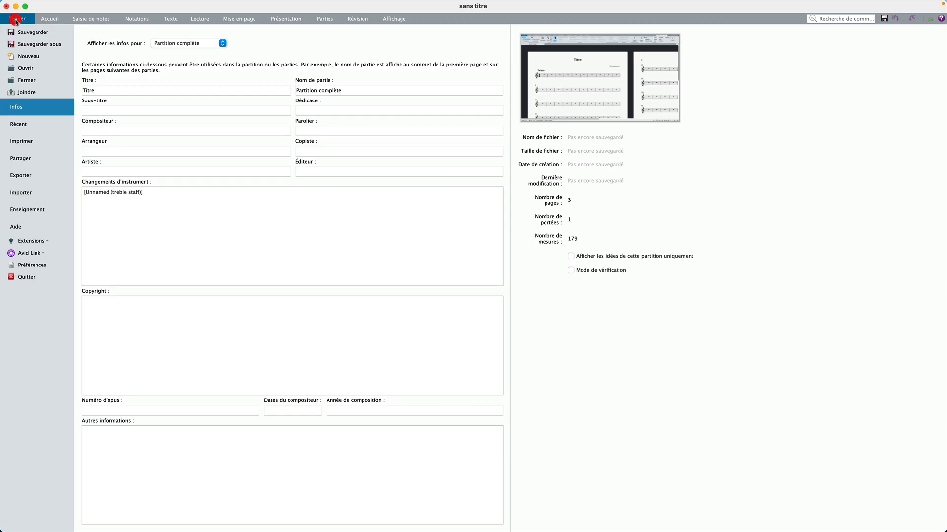
click(35, 265)
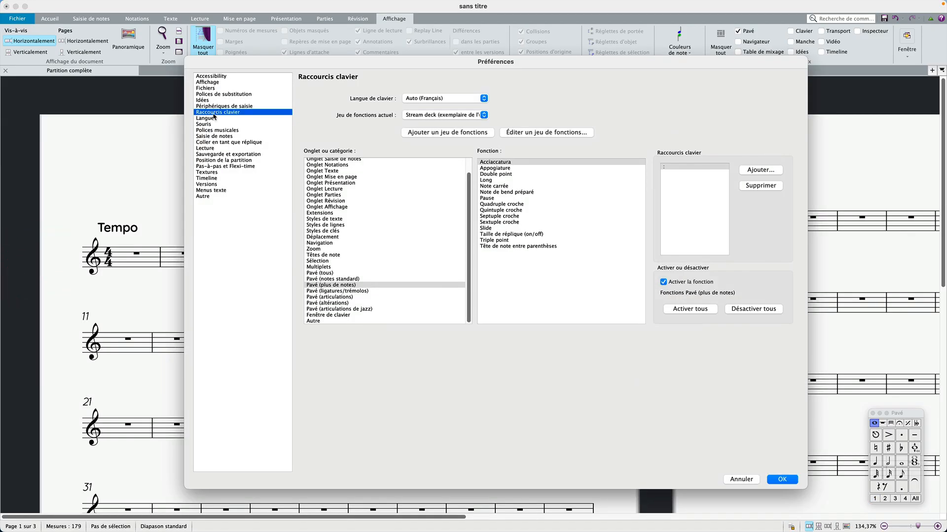
click(215, 112)
click(351, 285)
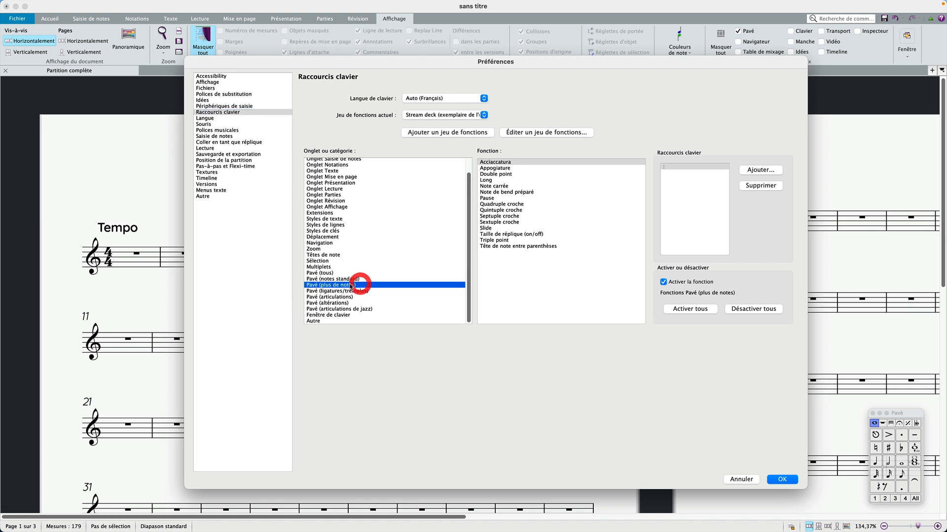
Step: Examine the shortcuts assigned to the Acciaccatura and Appogiature functions and close the preferences
click(509, 162)
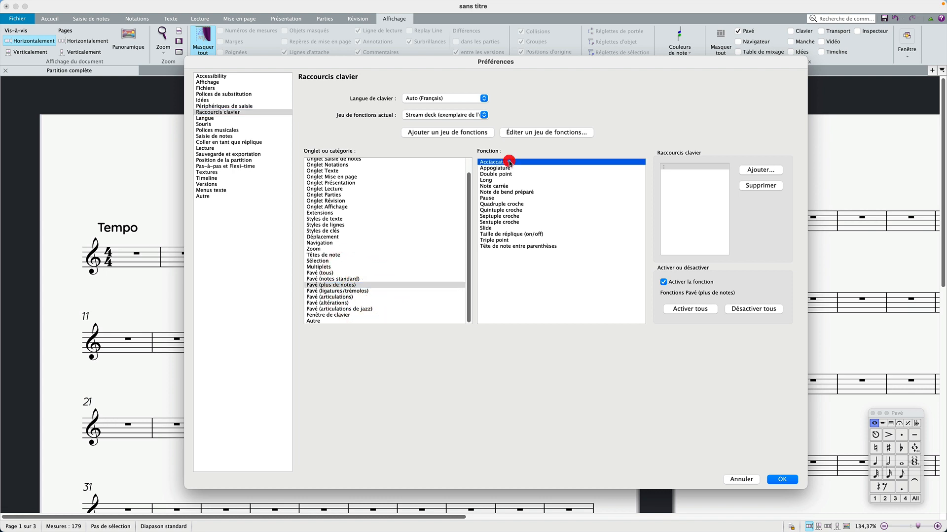
click(509, 163)
click(509, 164)
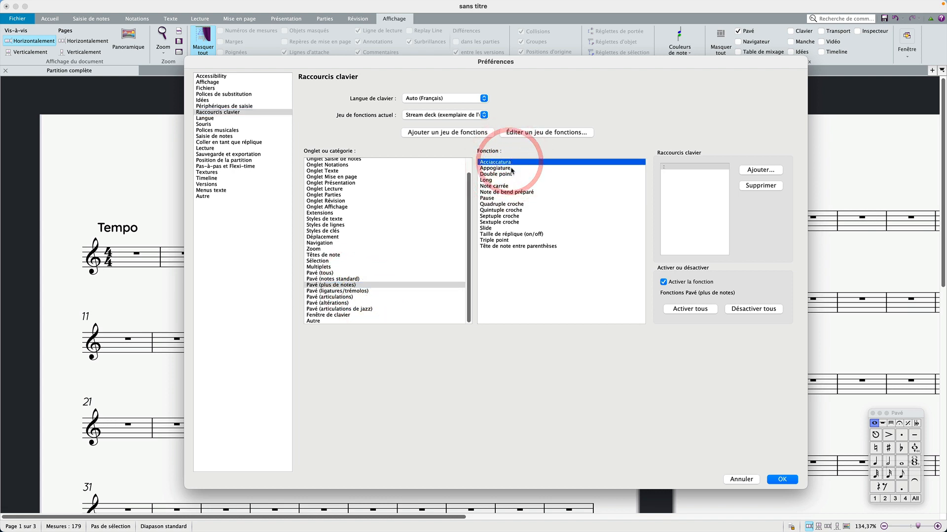
click(513, 168)
click(515, 163)
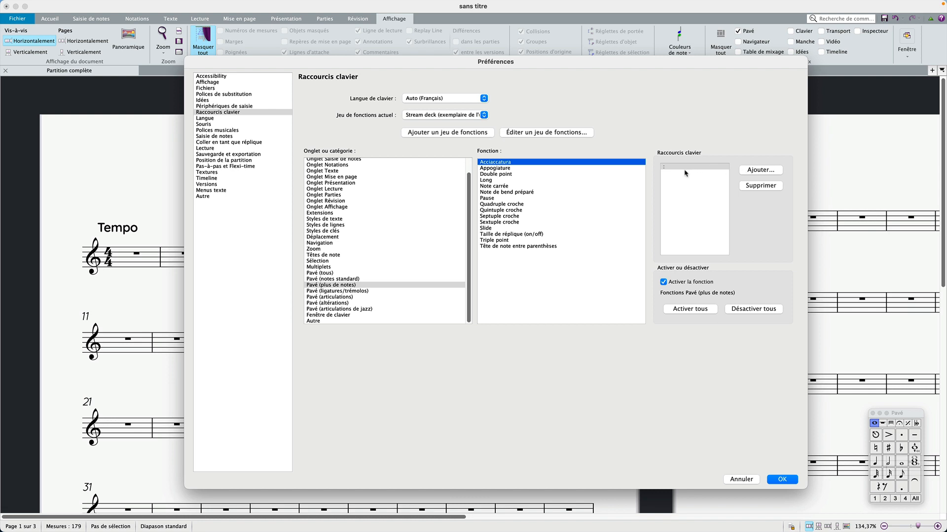
click(591, 169)
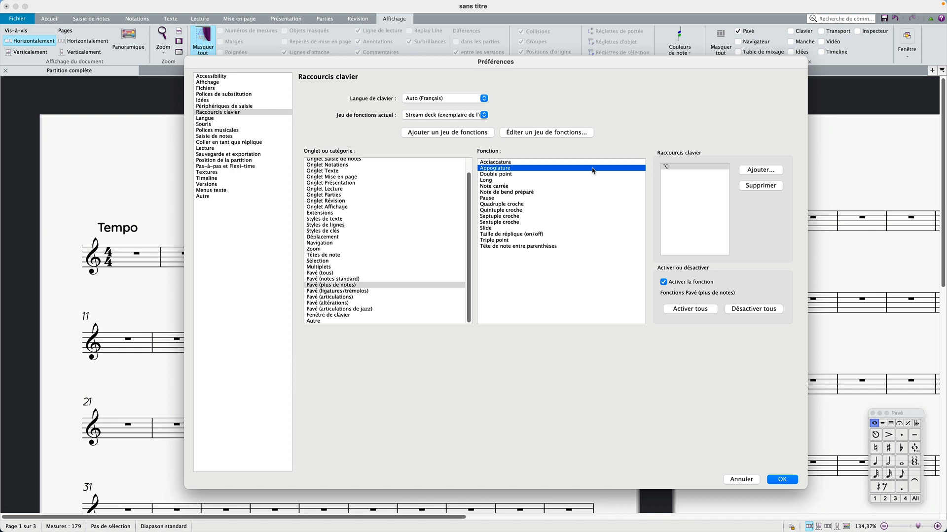
click(583, 163)
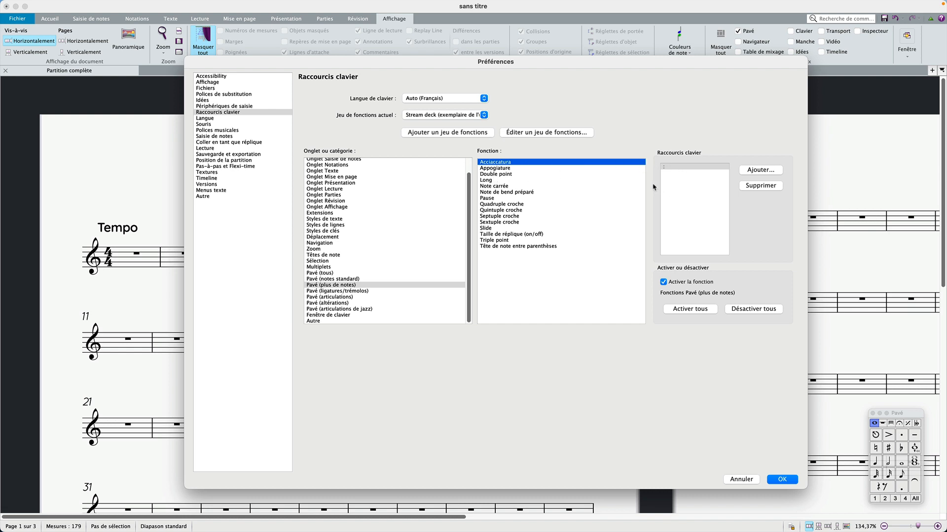
click(562, 168)
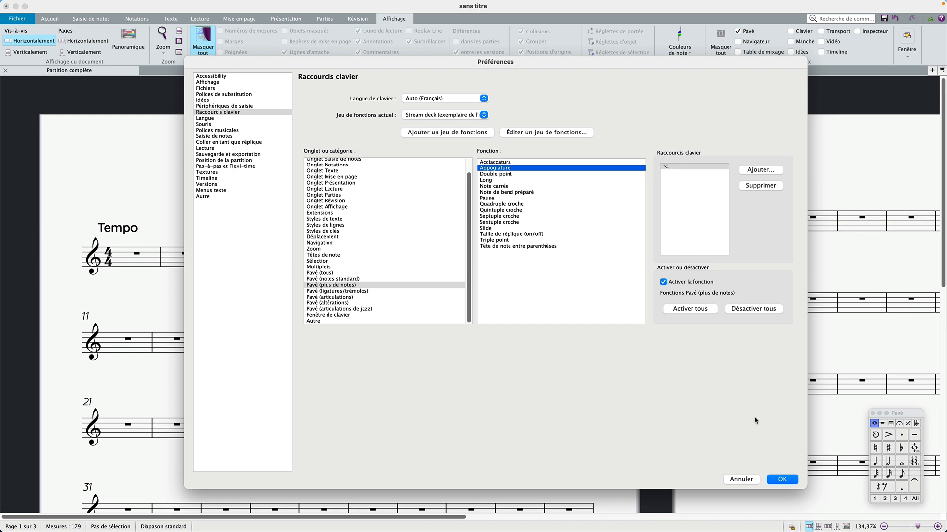
click(781, 479)
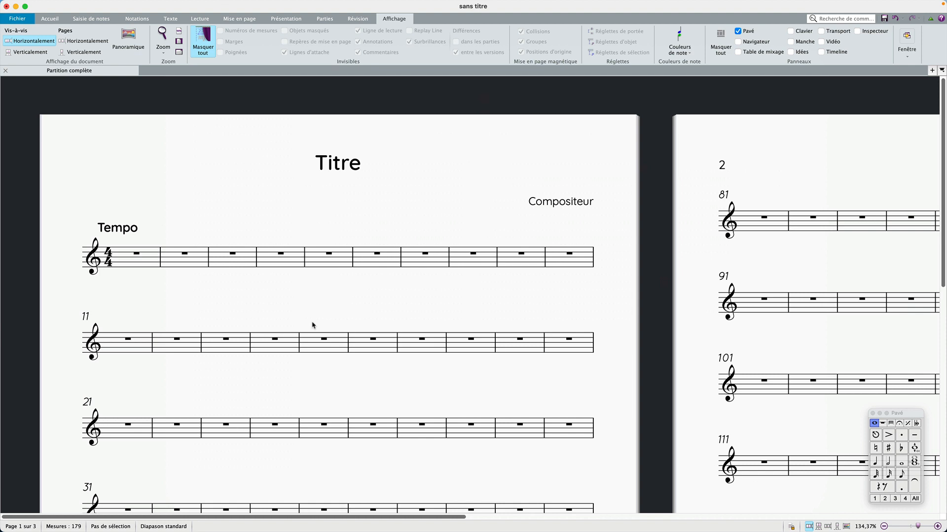
Step: Enter the sixteenth-note acciaccaturas G5, F5 and E5 at the start of bar 1, checking the grace-note setting on the keypad
click(883, 425)
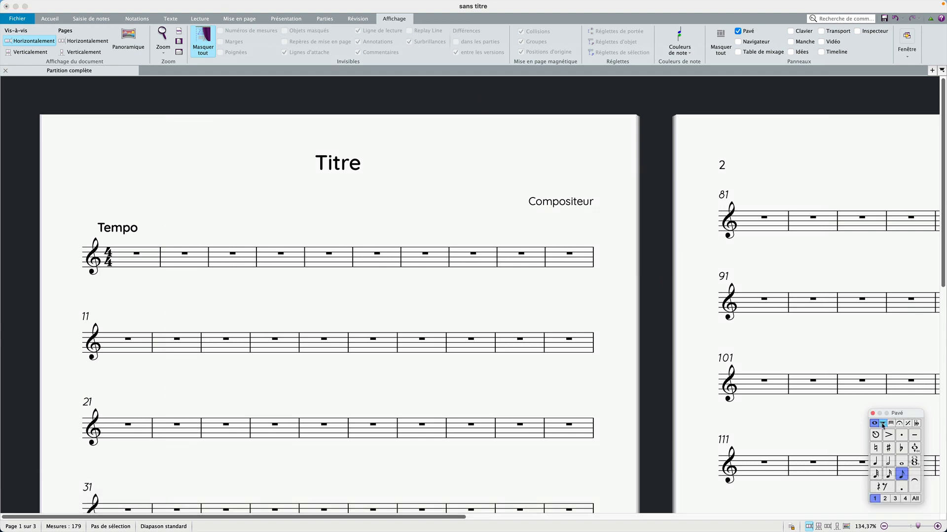
click(882, 423)
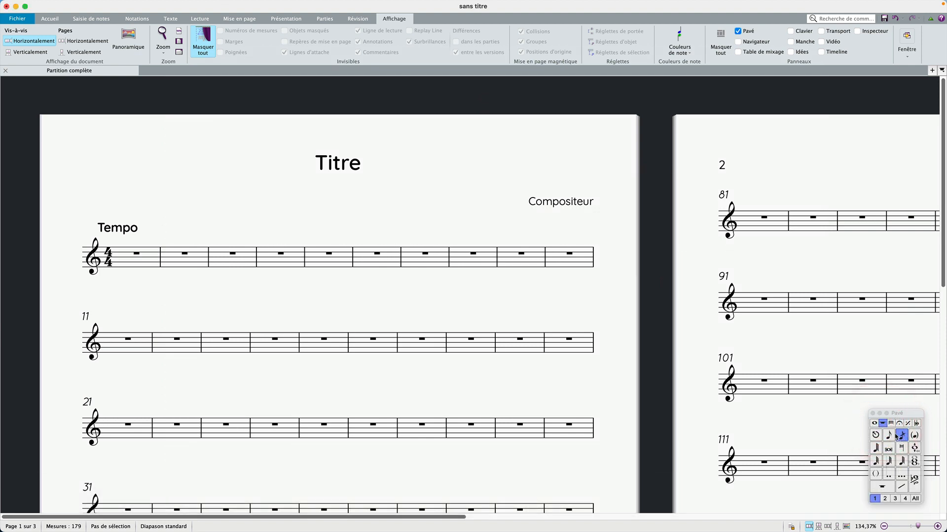
click(874, 423)
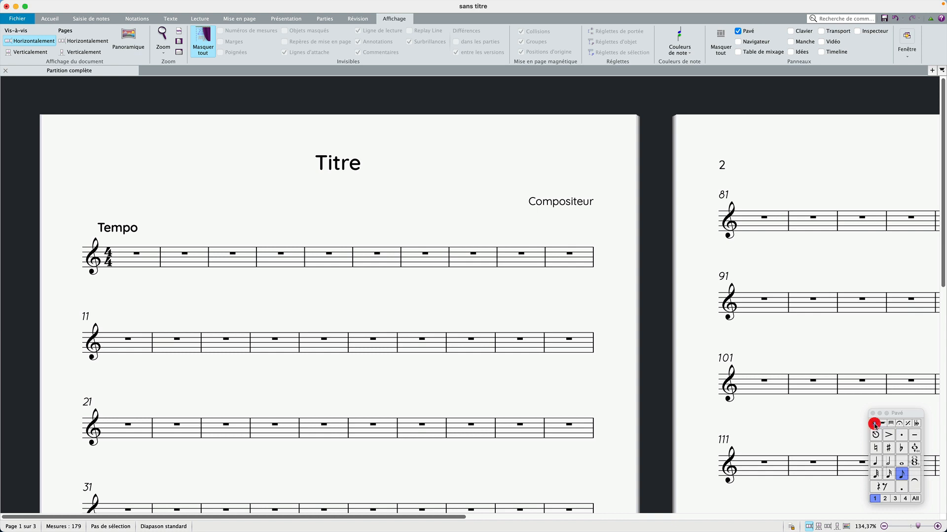
click(142, 267)
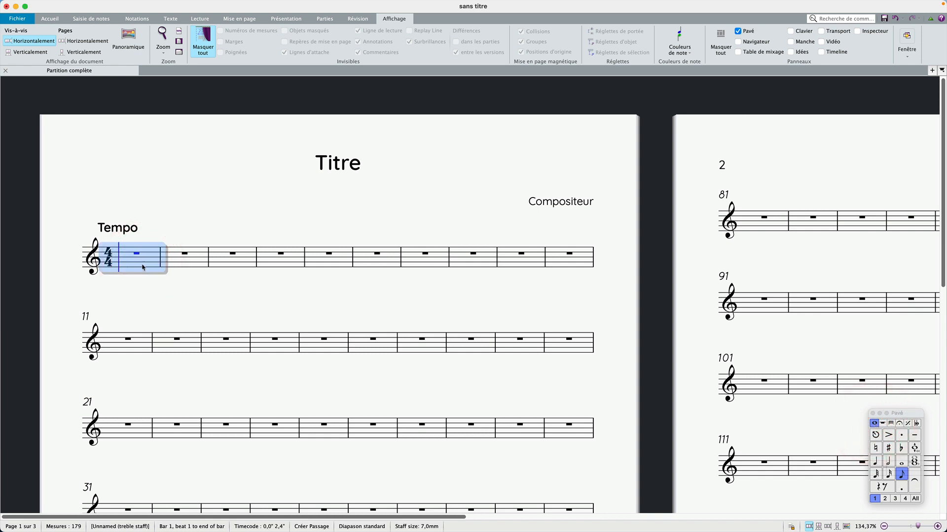
key(KP_Multiply)
key(2)
key(e)
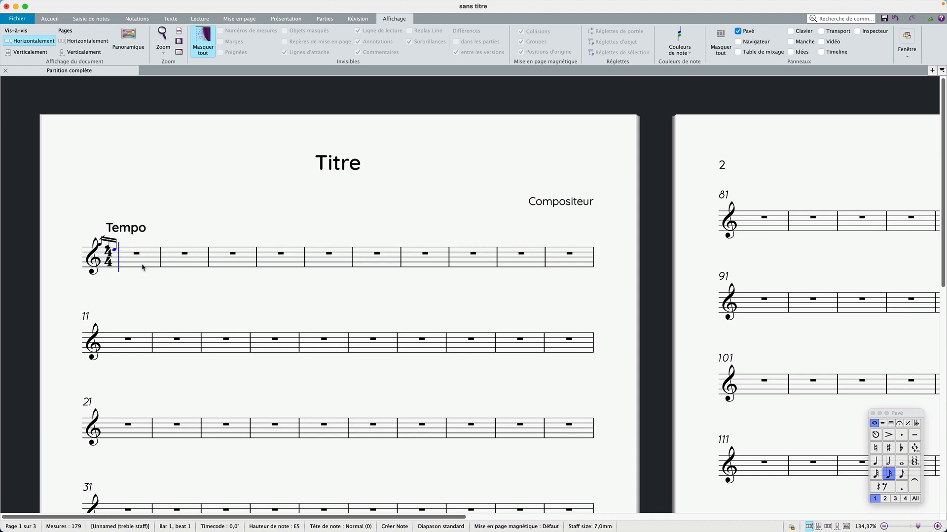
Step: Add a normal quarter-note F5 on beat 1 of bar 1 after the grace notes, raising it an octave
key(4)
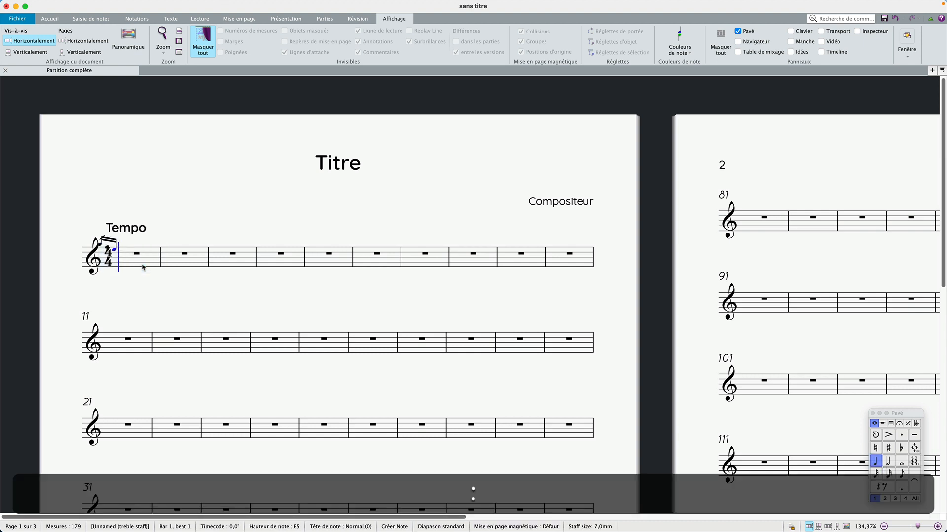
key(f)
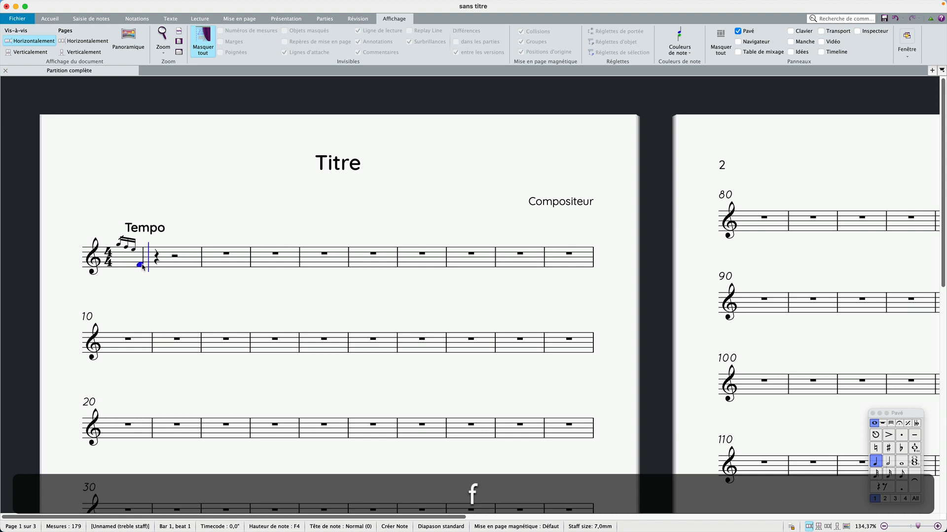
key(super+Up)
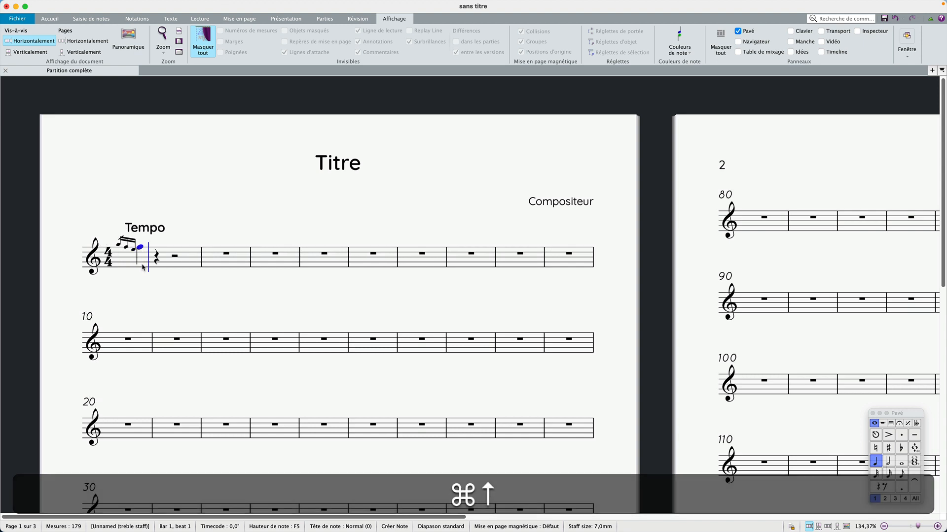
key(n)
key(n)
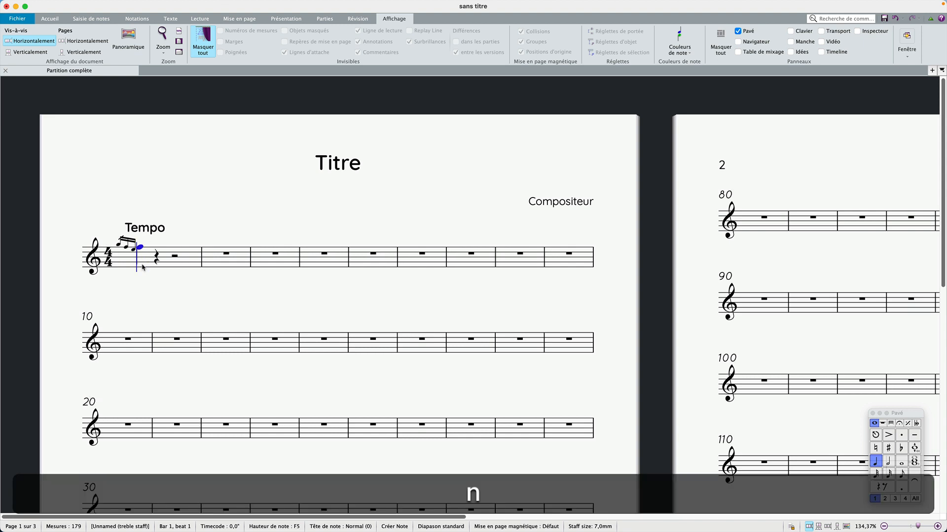
key(f)
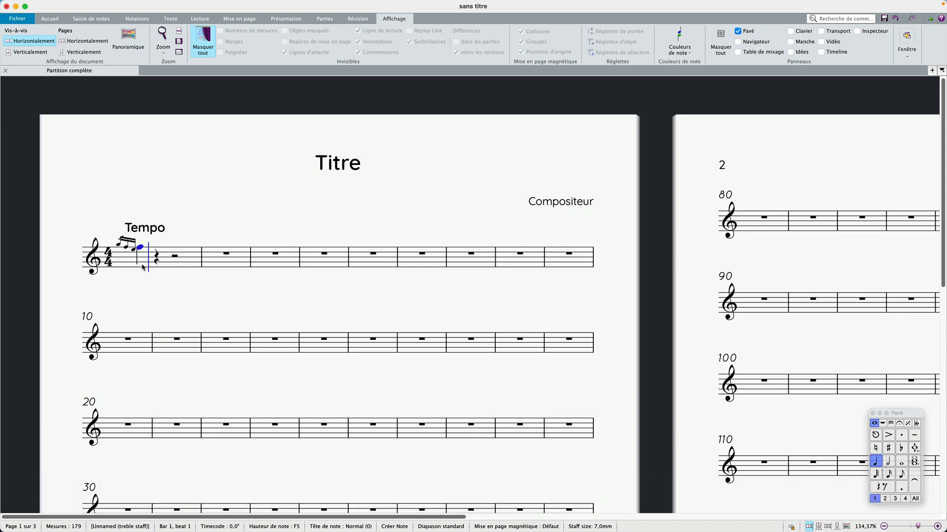
Step: Enter the sixteenth-note acciaccaturas F5, E5 and D5 followed by a quarter-note E5 on beat 2 of bar 1
key(4)
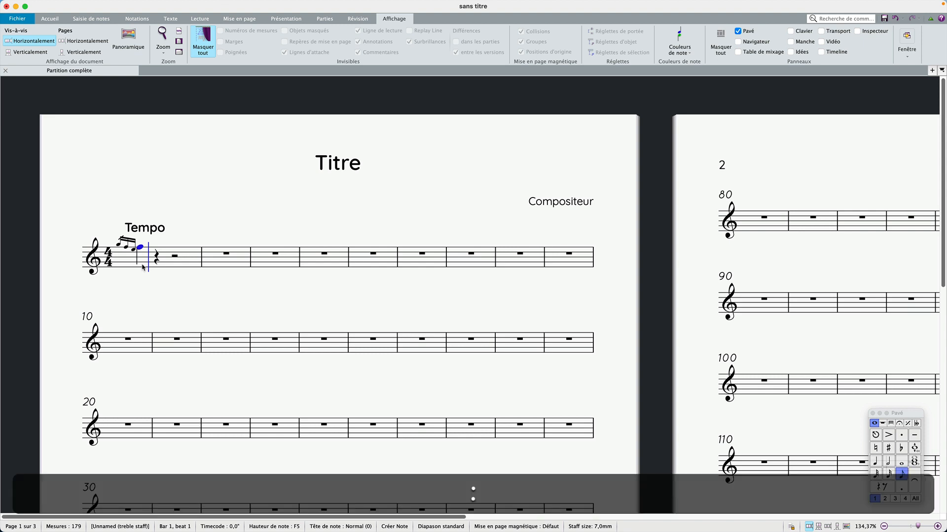
key(2)
key(f)
key(e)
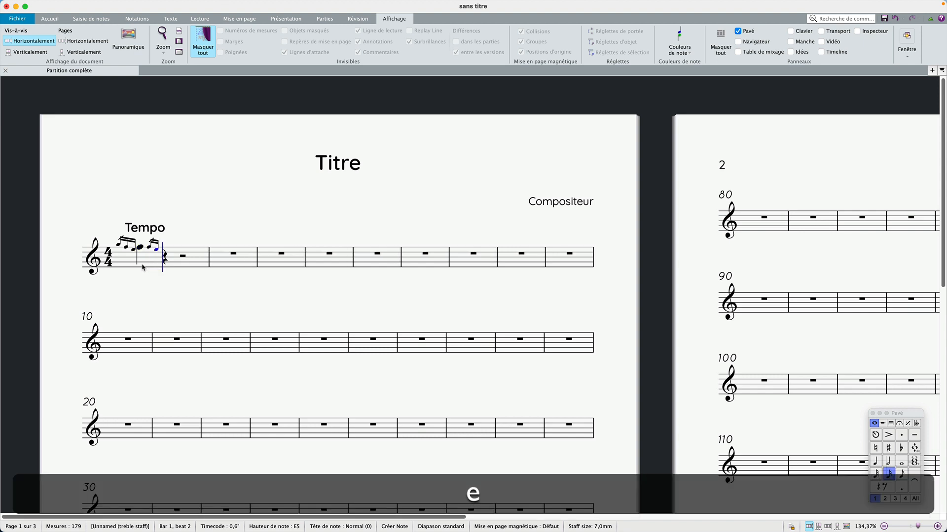
key(d)
key(5)
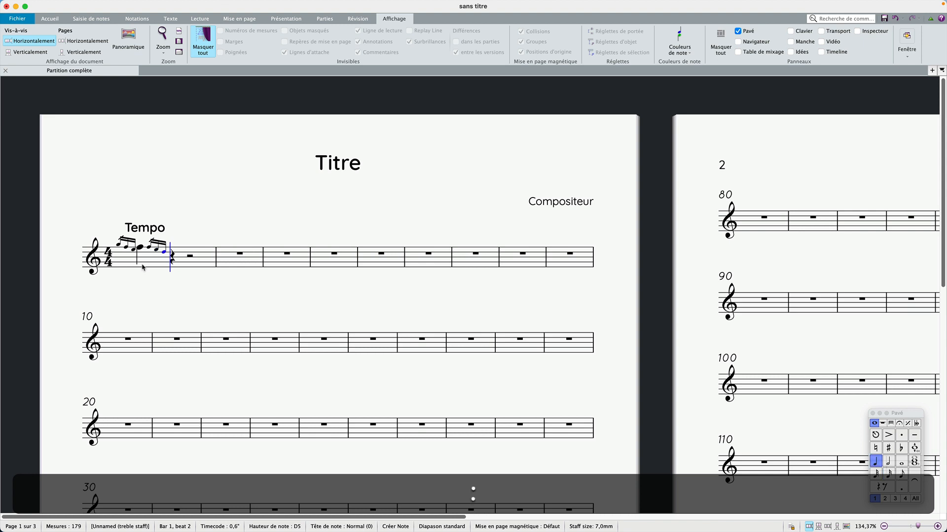
key(e)
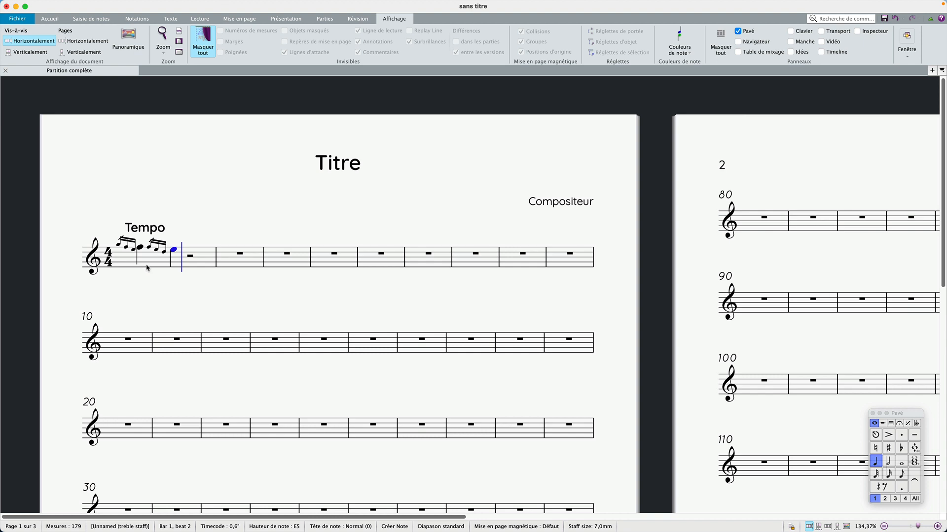
Step: In voice 2 of bar 1, enter the sixteenth-note acciaccaturas C4, D4 and E4 followed by a quarter-note F4 on beat 1
click(147, 266)
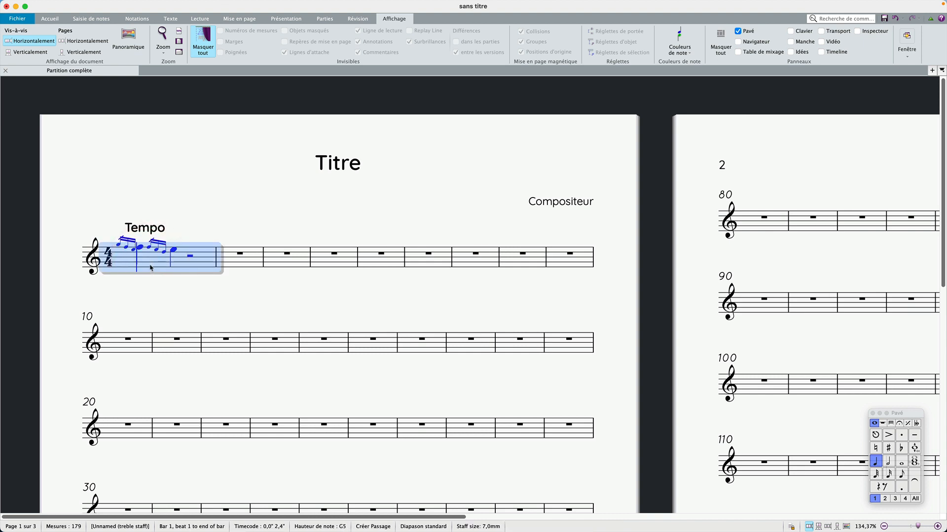
key(alt+2)
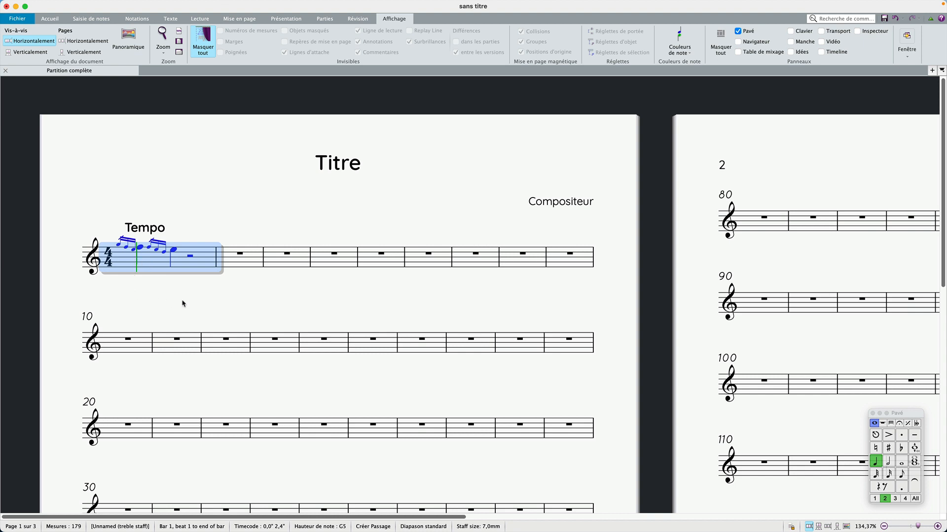
key(3)
key(2)
key(e)
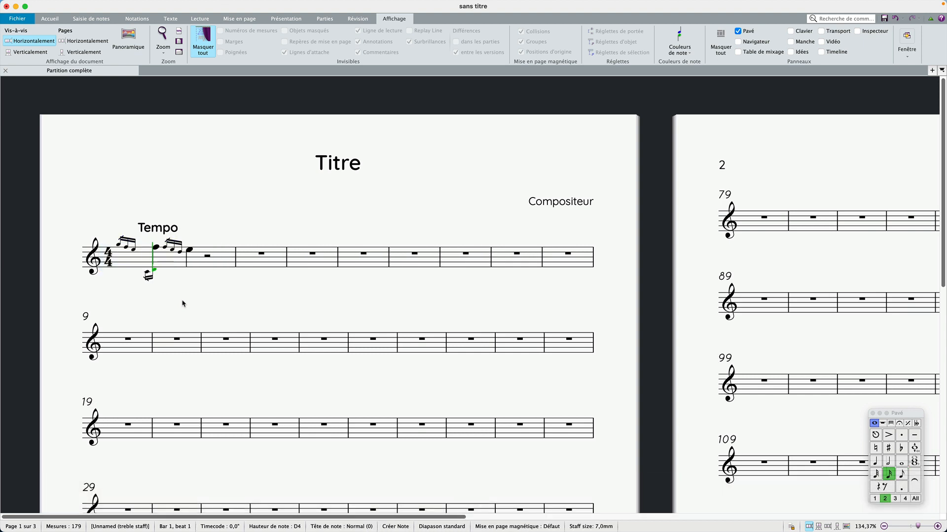
key(e)
key(4)
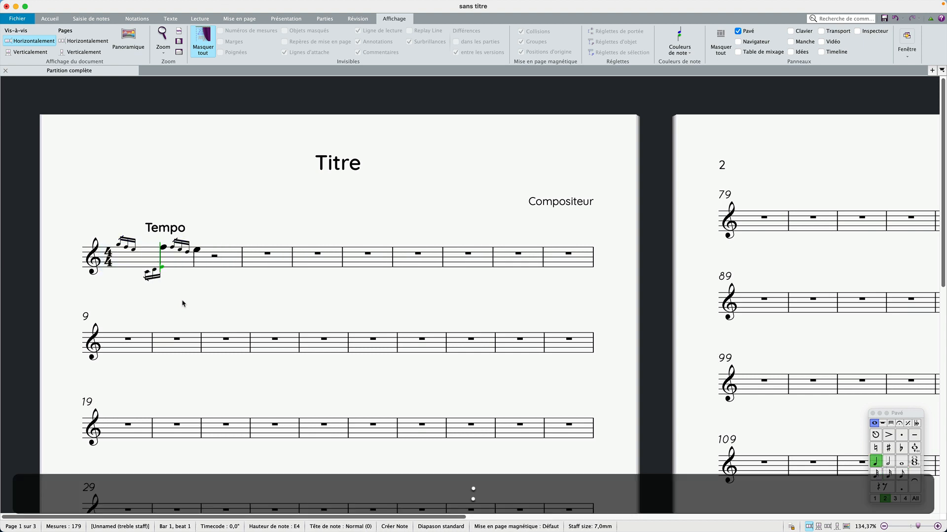
key(f)
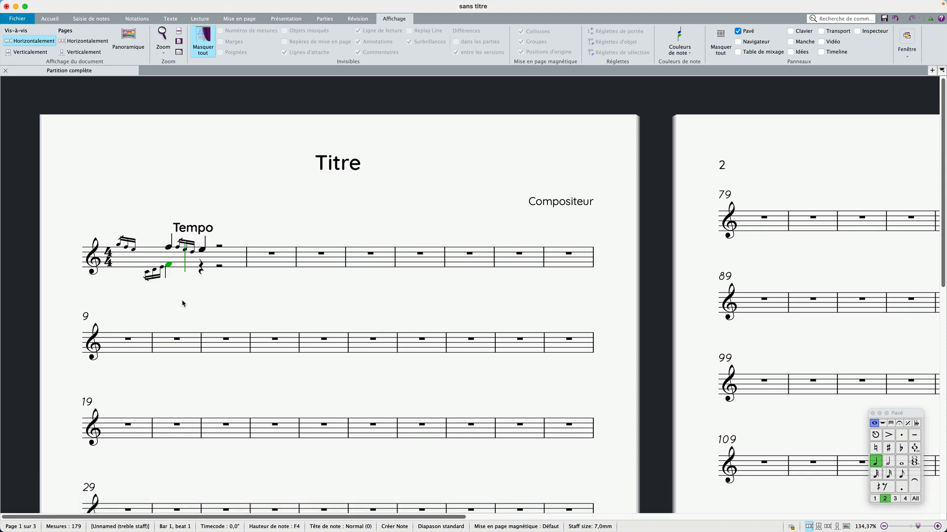
Step: In voice 2 of bar 1, enter the sixteenth-note acciaccaturas D4, E4 and F4 followed by a half-note G4 on beat 2
key(2)
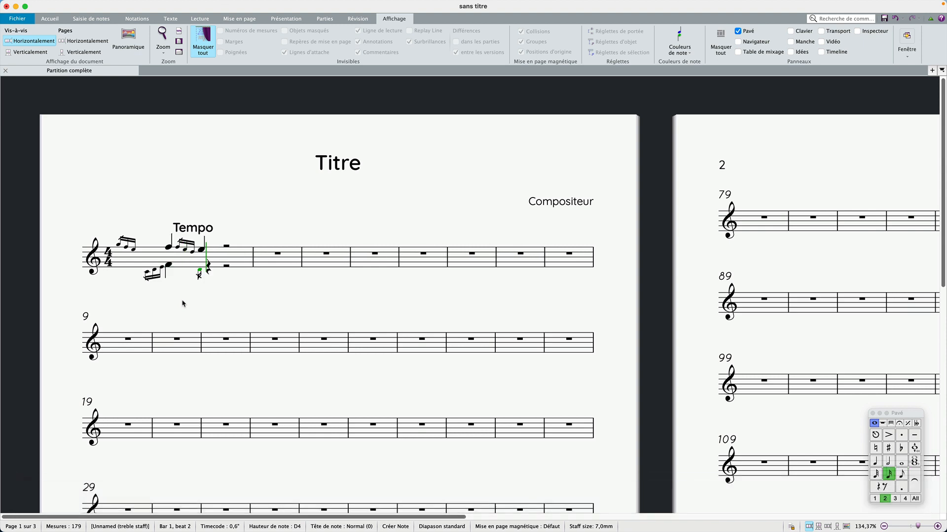
key(f)
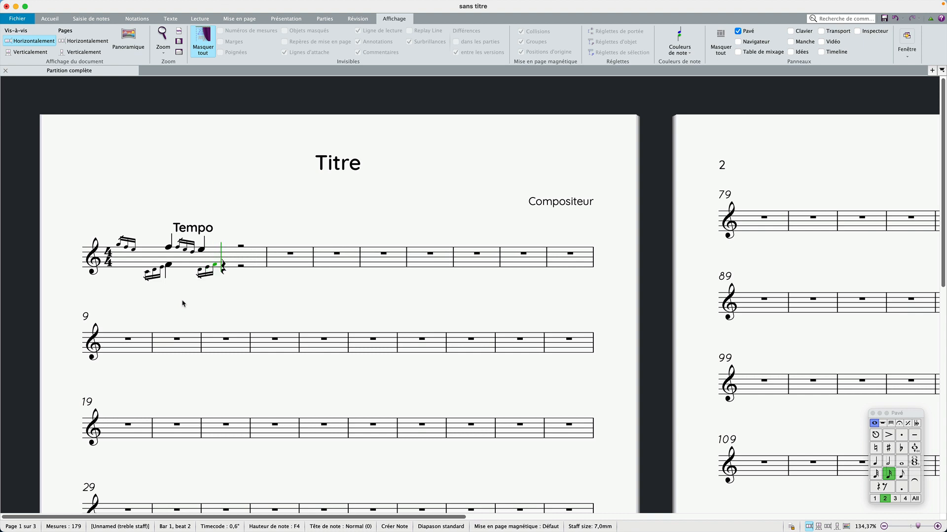
key(5)
key(g)
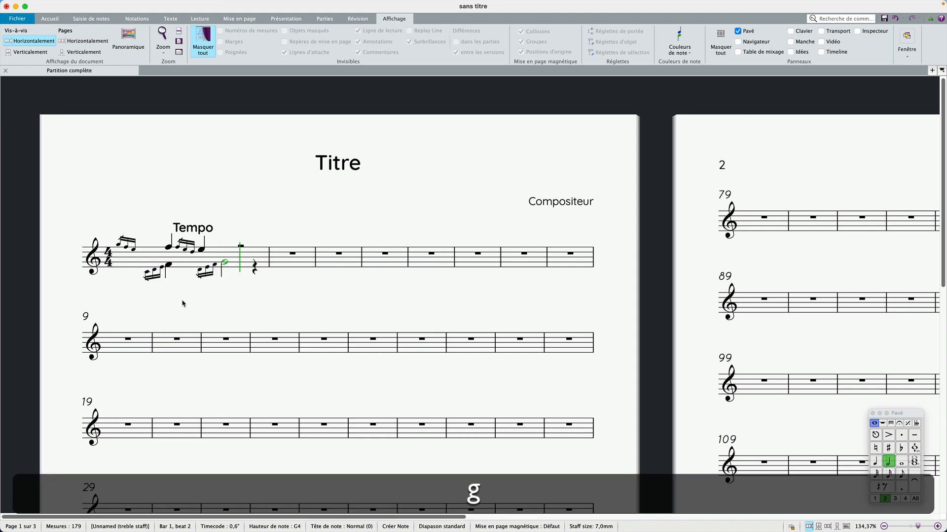
click(214, 315)
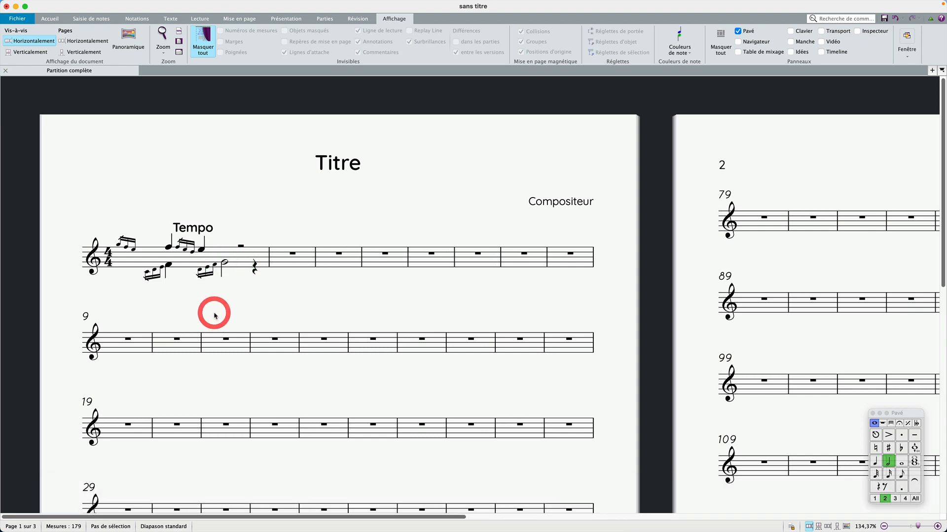
Step: Reset the note spacing of bar 1 and change the voice 2 G4 on beat 2 to a quarter note
click(186, 265)
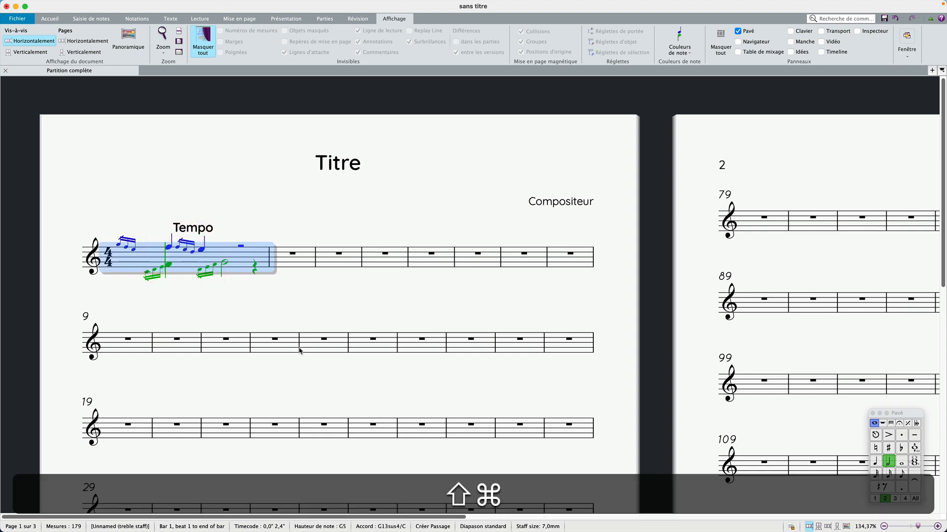
key(super+shift+n)
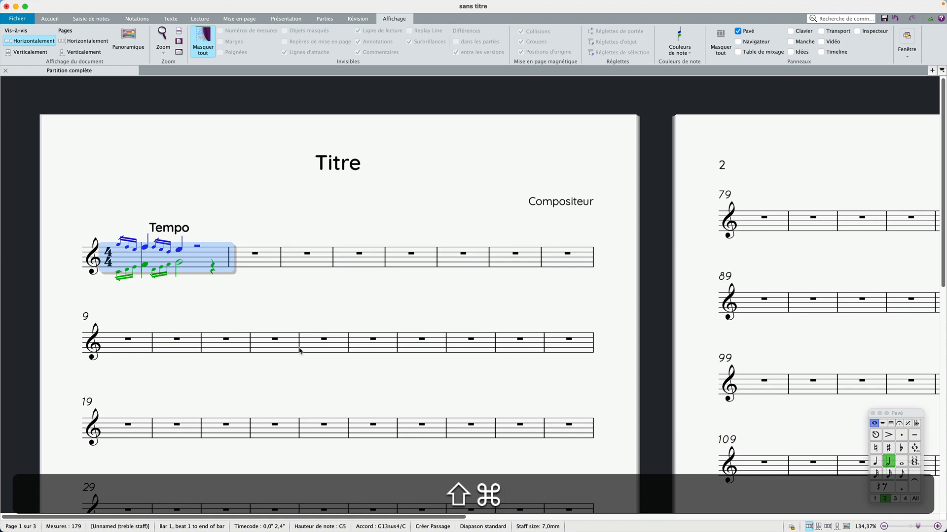
click(179, 265)
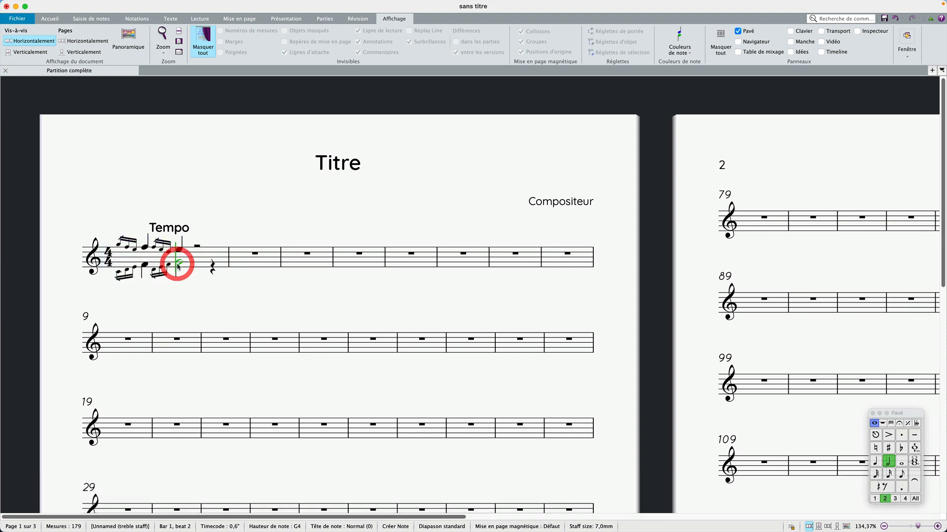
key(4)
key(super+z)
key(4)
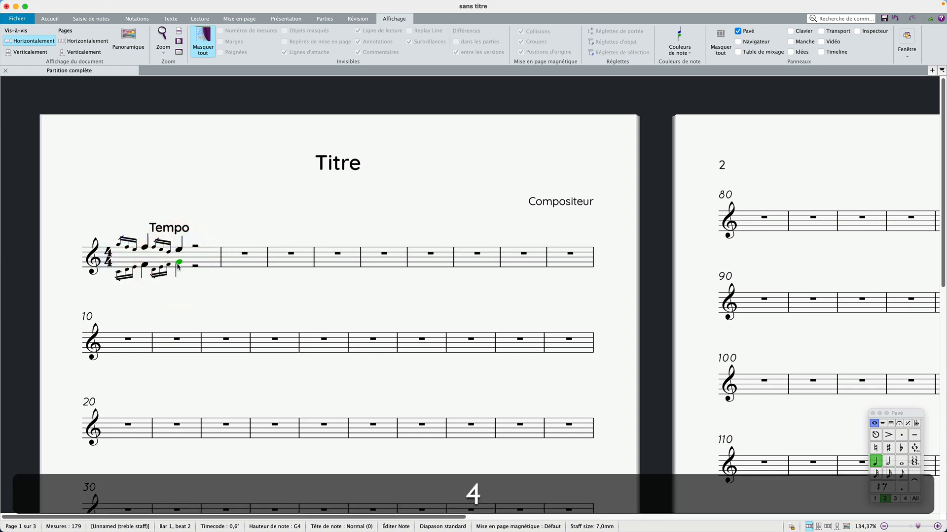
click(206, 258)
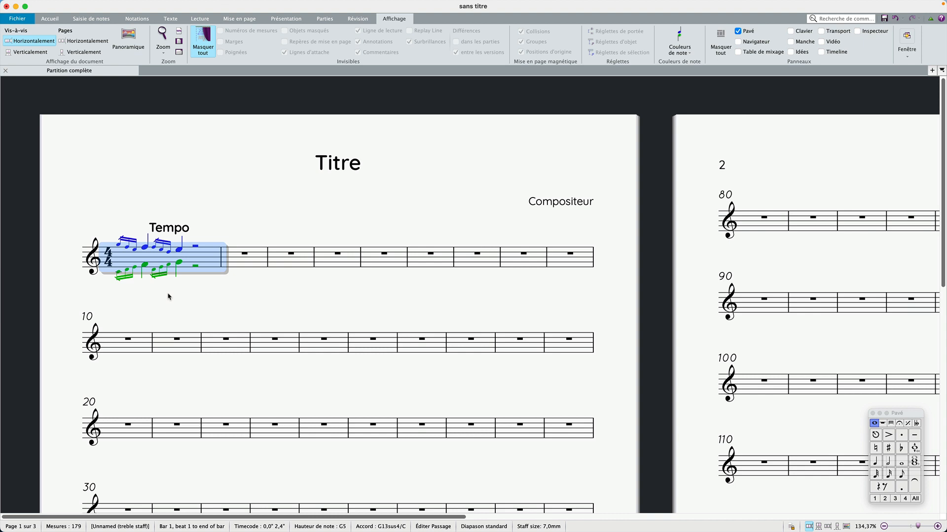
click(195, 294)
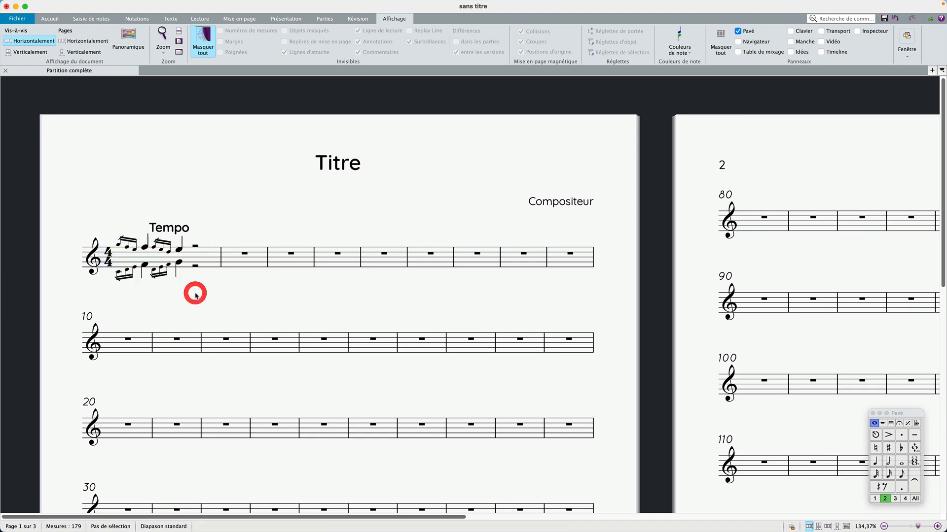
Step: Enter the quarter notes C5, D5, E5 and F5 in bar 2 and G5 on beat 1 of bar 3
click(232, 261)
key(c)
key(d)
key(e)
key(f)
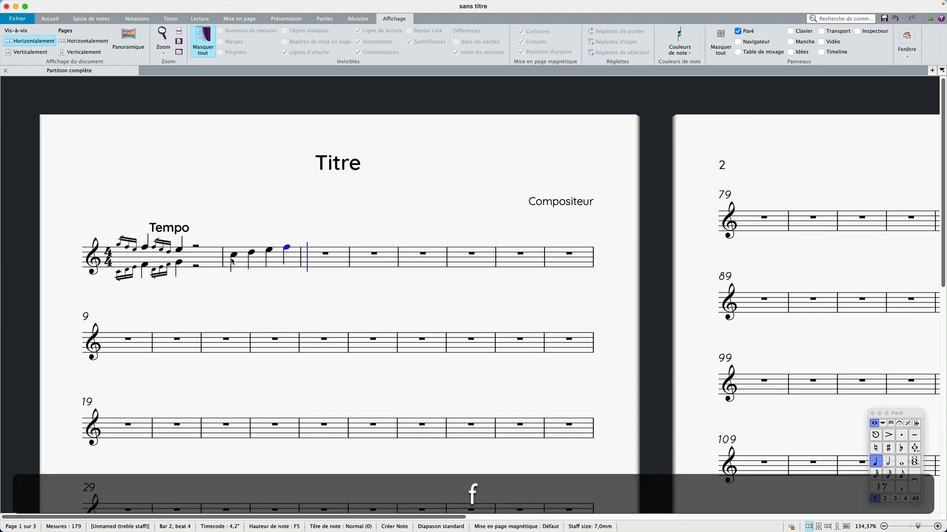
key(g)
key(Escape)
click(274, 289)
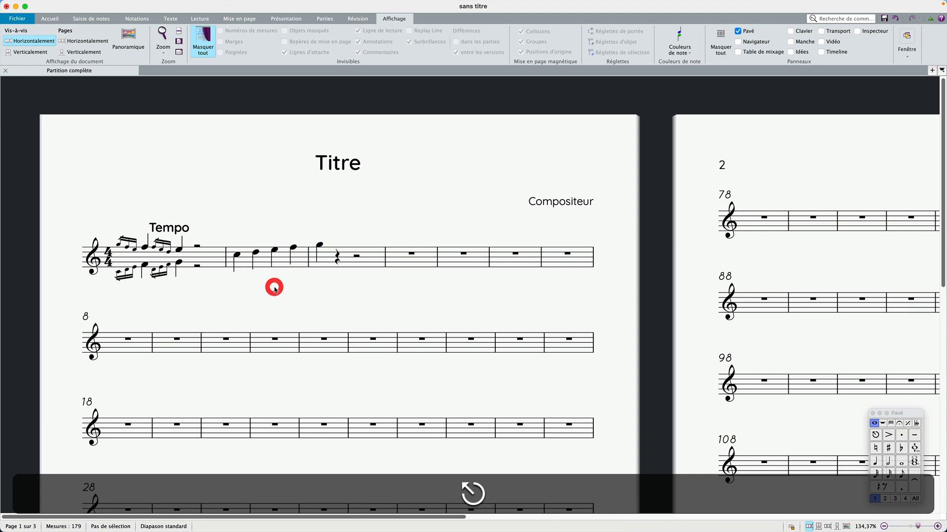
Step: Turn off Masquer tout for the invisible elements and enable the display of hidden objects (Objets masqués)
click(230, 226)
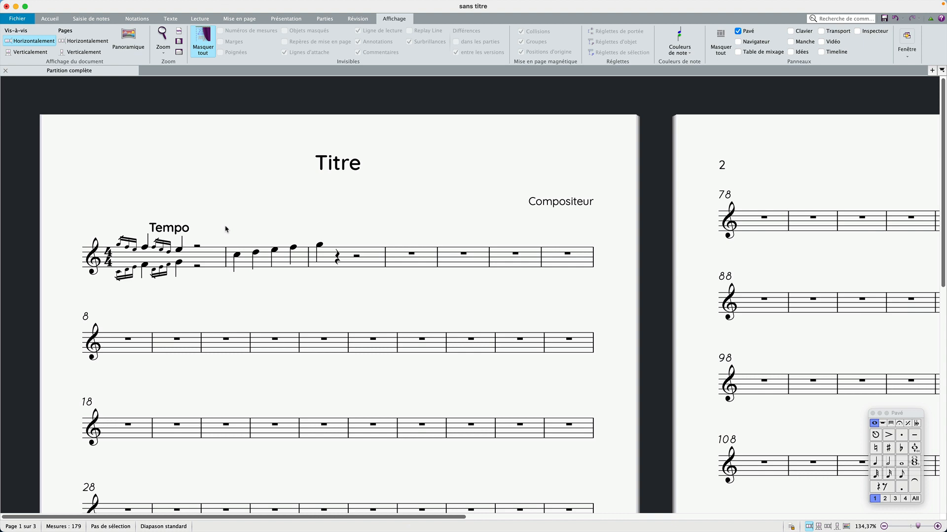
click(224, 227)
click(216, 158)
click(201, 48)
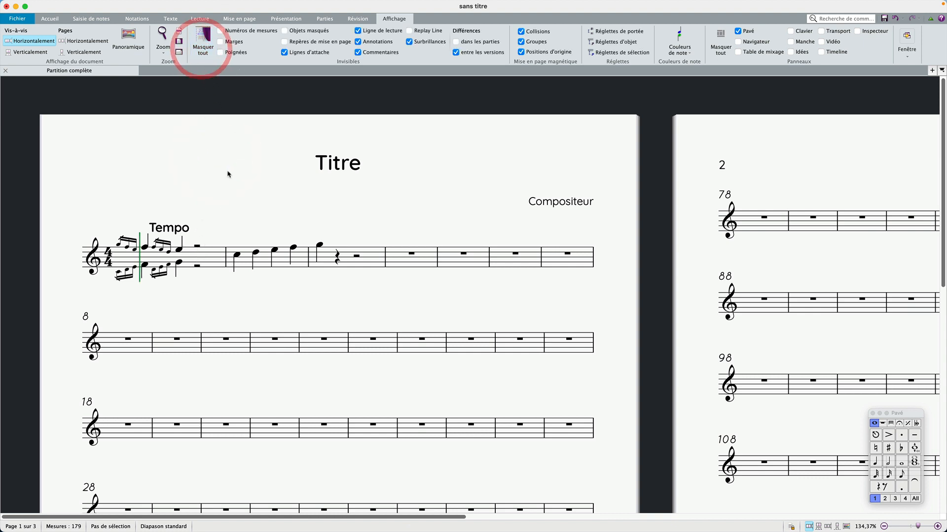
click(226, 173)
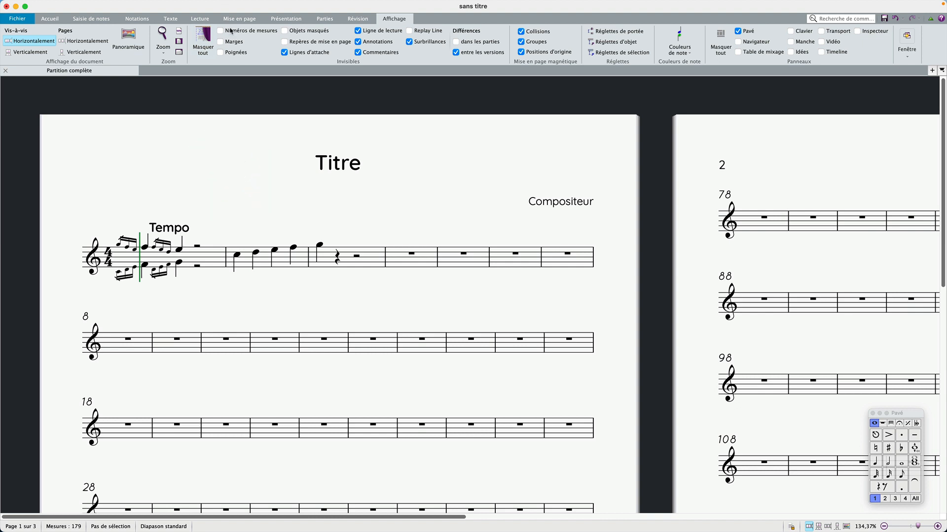
click(296, 32)
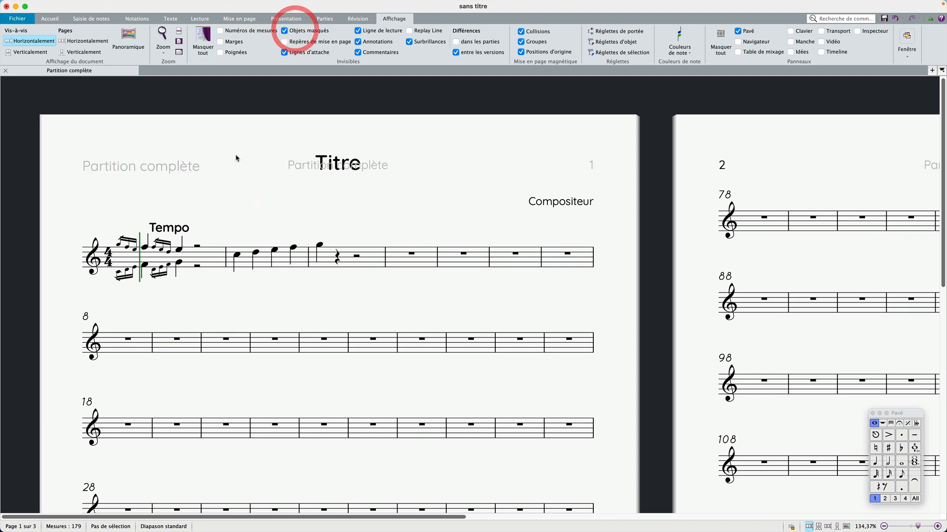
Step: Select bar 1 as a system passage and delete the whole bar with its attached texts
click(220, 226)
click(217, 226)
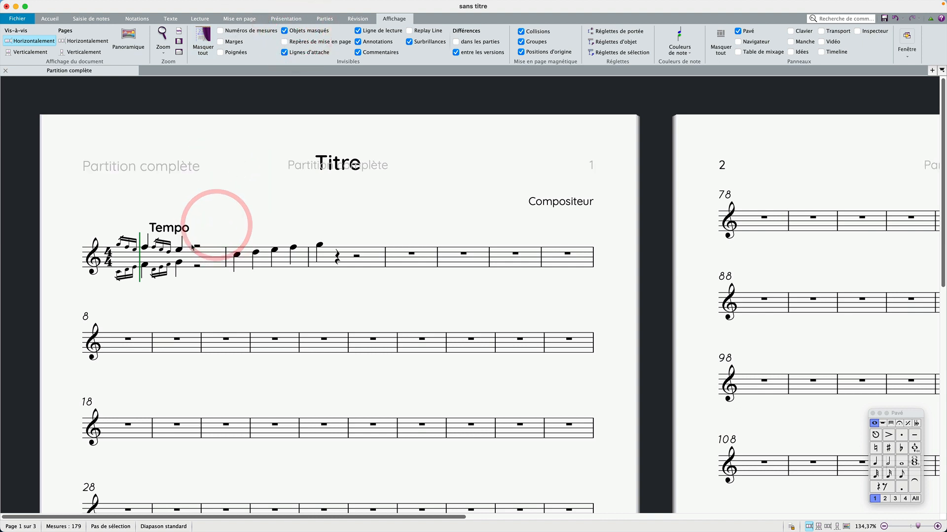
super+click(207, 257)
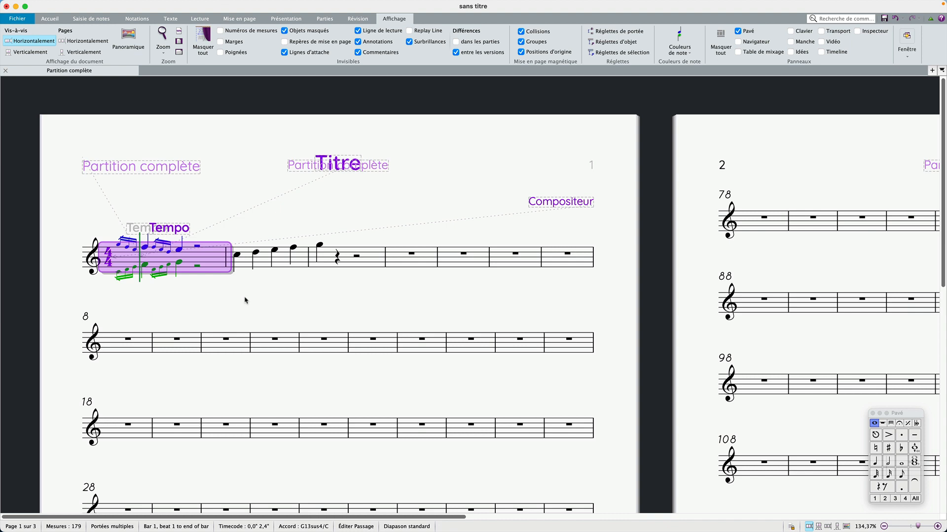
key(BackSpace)
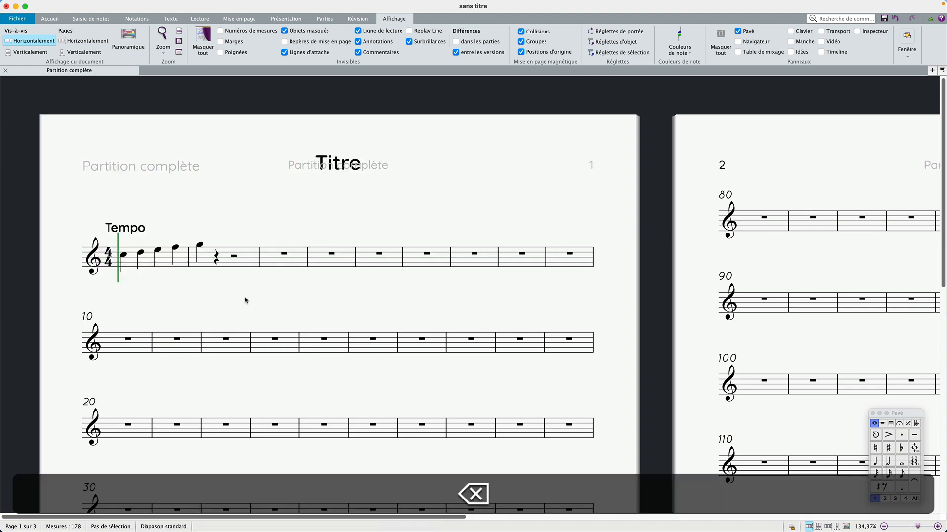
click(217, 301)
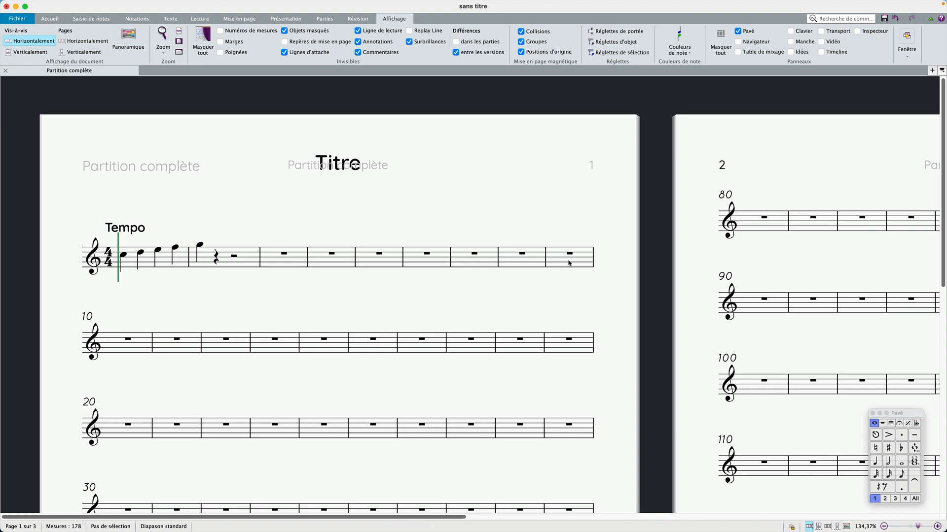
click(501, 226)
scroll(313, 183, down, 2)
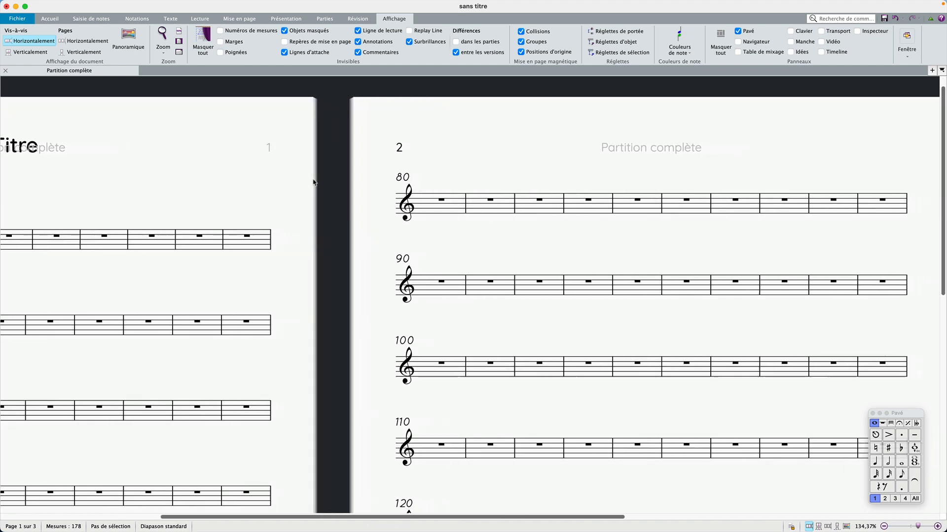
click(313, 182)
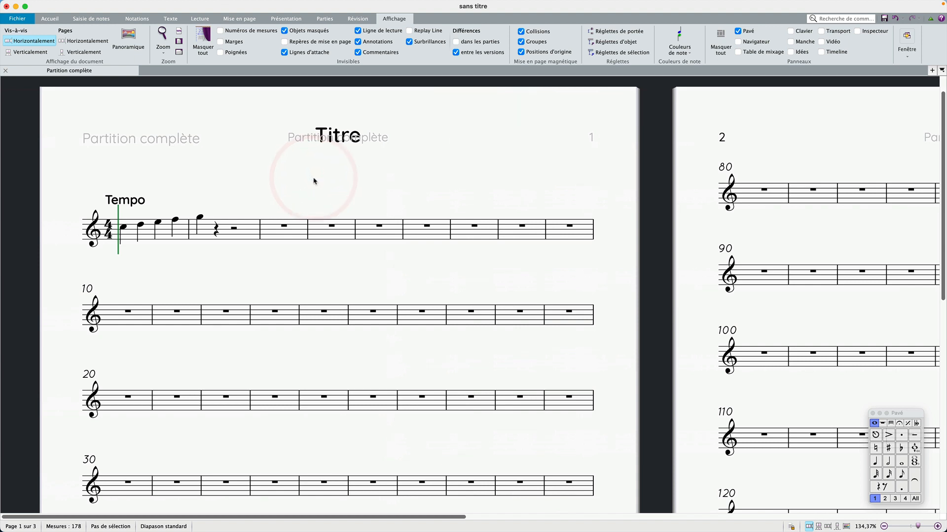